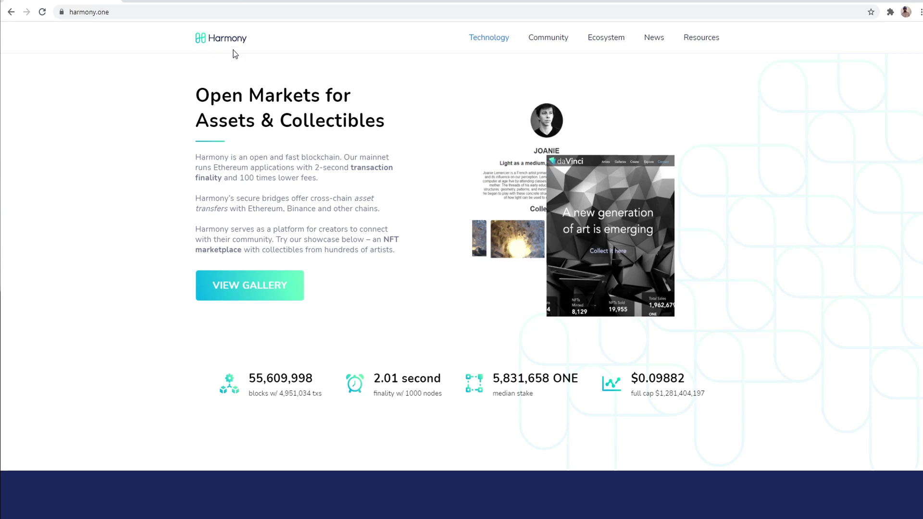
- Scroll the harmony.one homepage down to the footer's Network links
scroll(465, 191, up, 3)
scroll(471, 192, up, 3)
scroll(477, 192, down, 5)
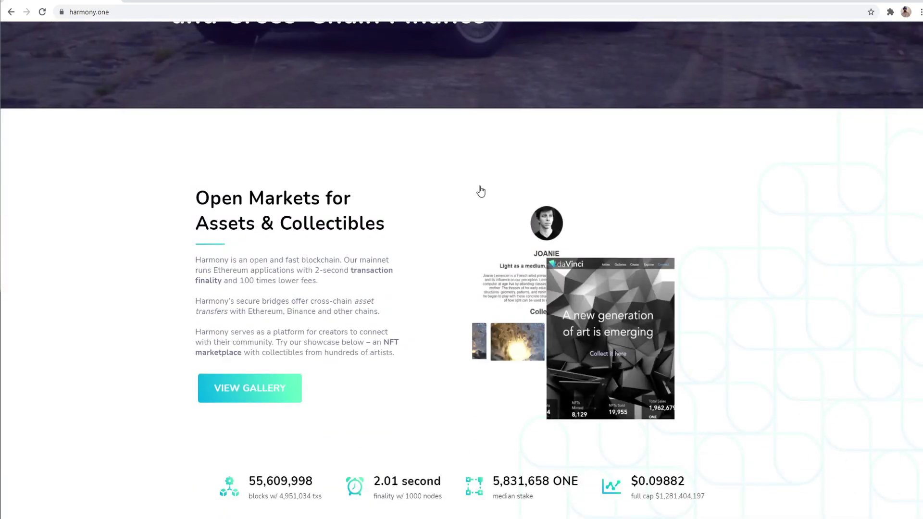
scroll(571, 181, down, 6)
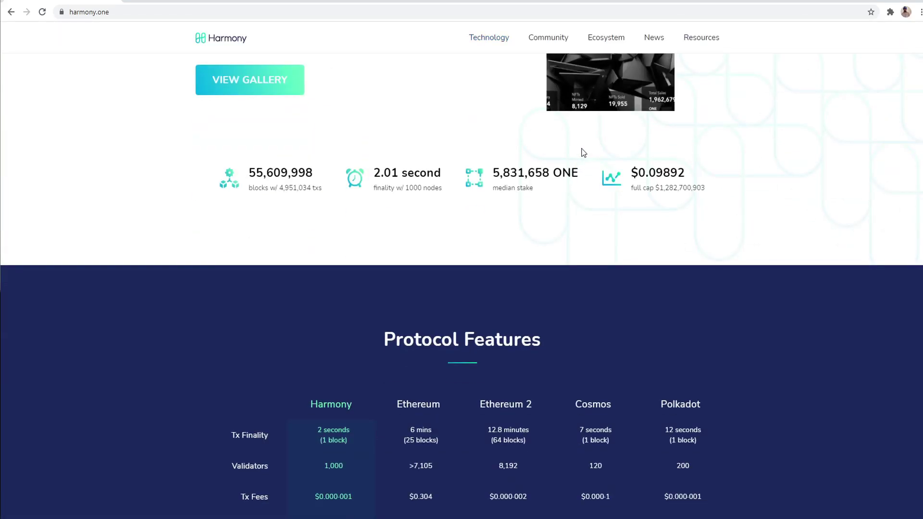
scroll(579, 154, down, 12)
scroll(566, 183, down, 20)
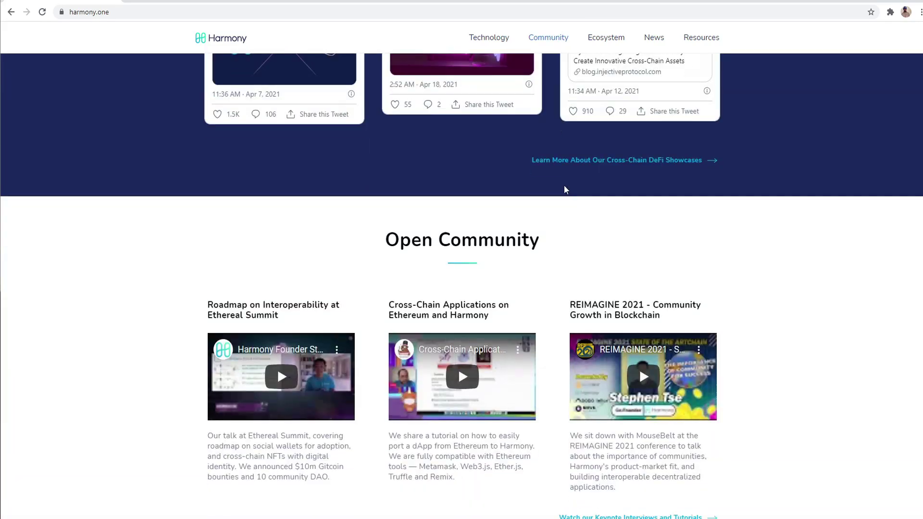
scroll(574, 199, down, 20)
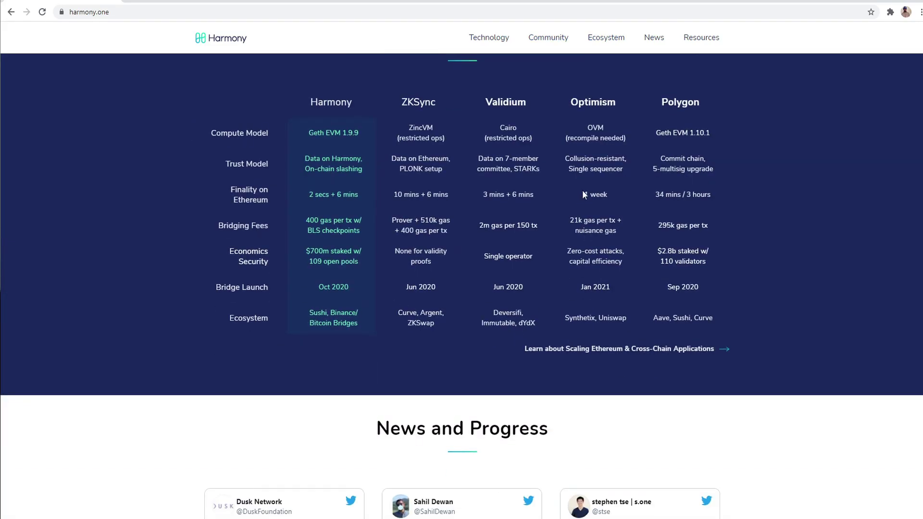
scroll(593, 188, down, 6)
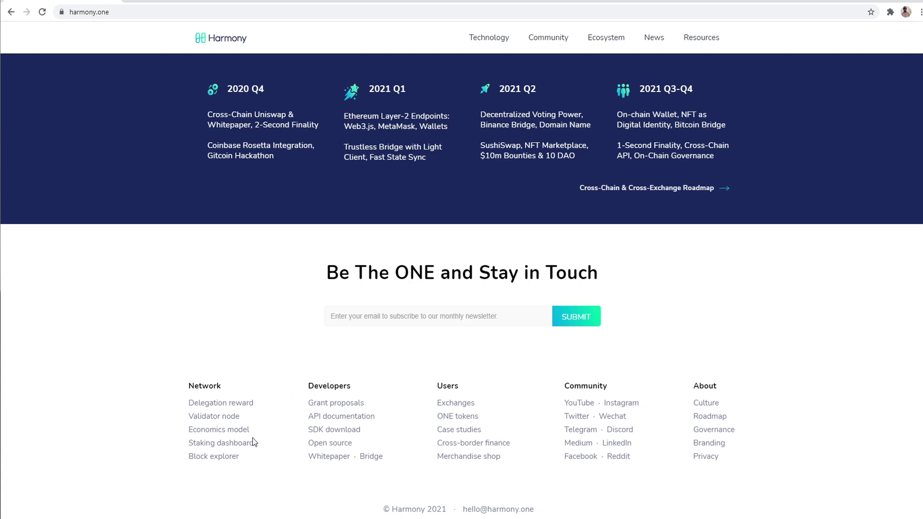
- Open the Staking dashboard, sign out of the connected address, and return to sign-in
click(216, 443)
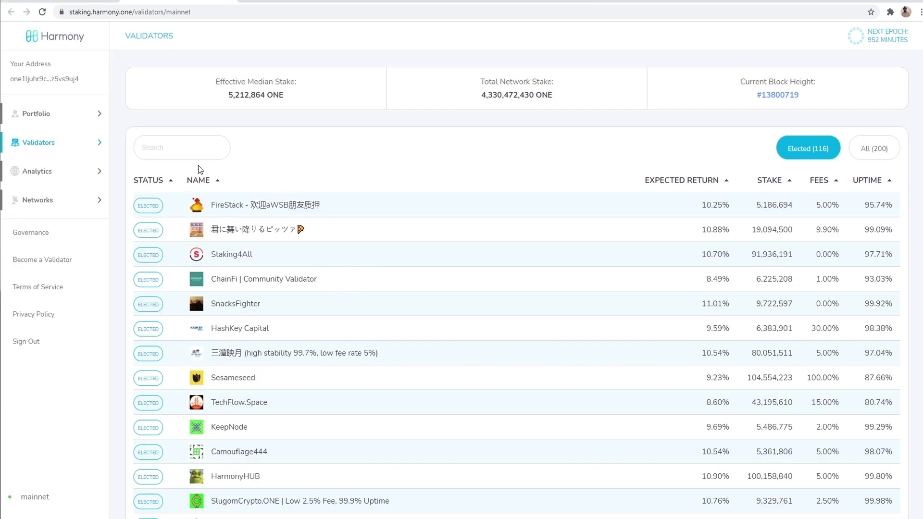
click(34, 343)
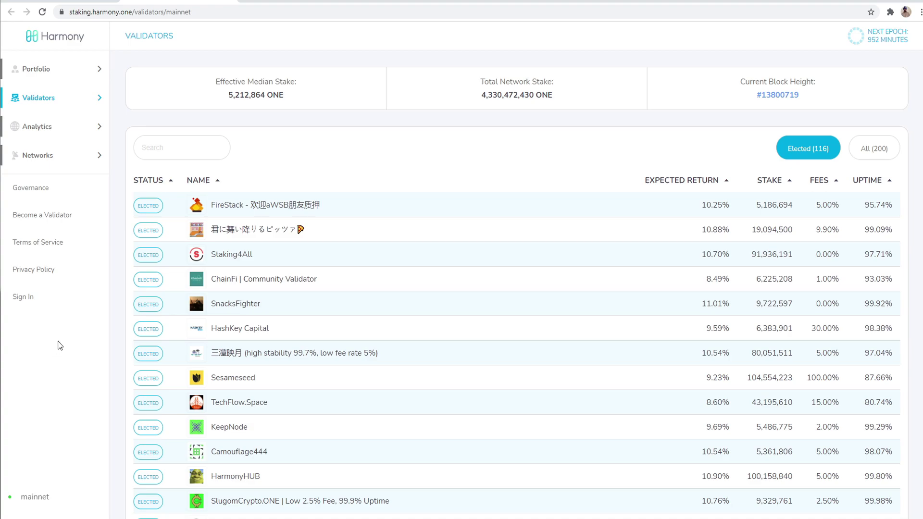
click(24, 297)
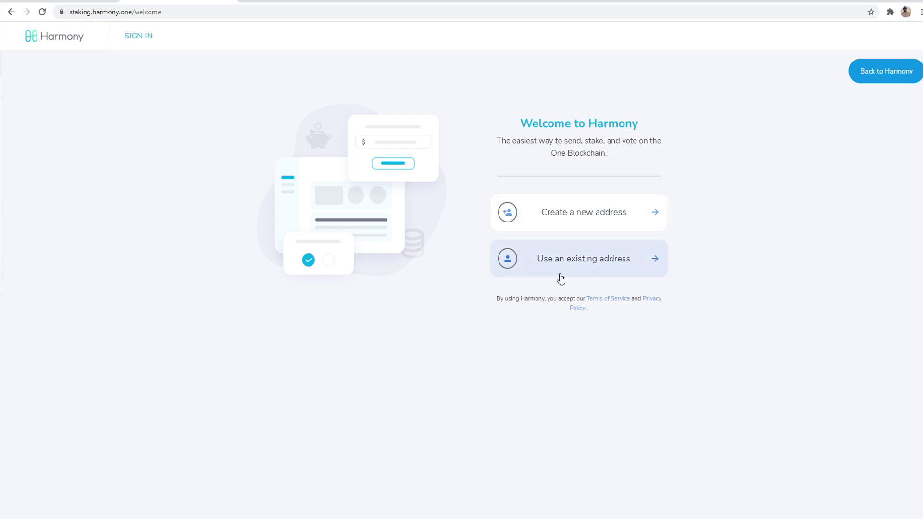
- Choose Use an existing address, then Explore with any address, and switch to the wallet's store tab
click(597, 263)
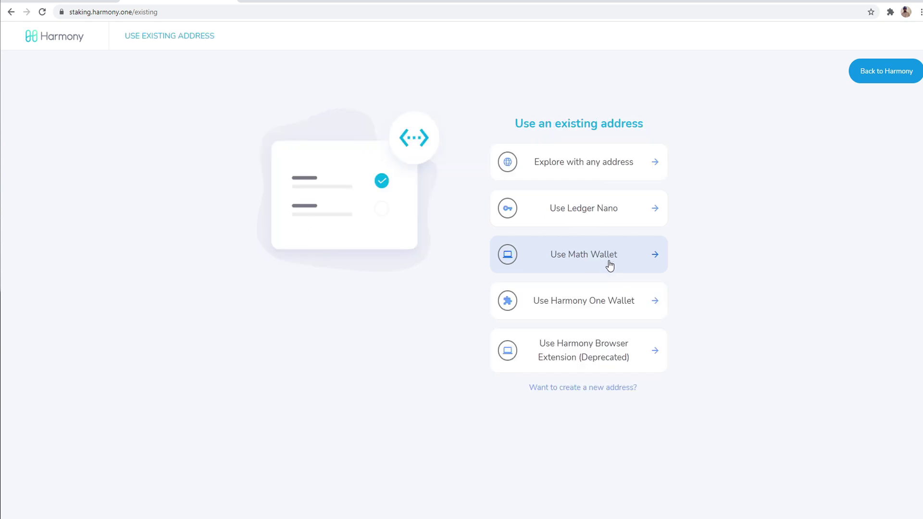
click(609, 265)
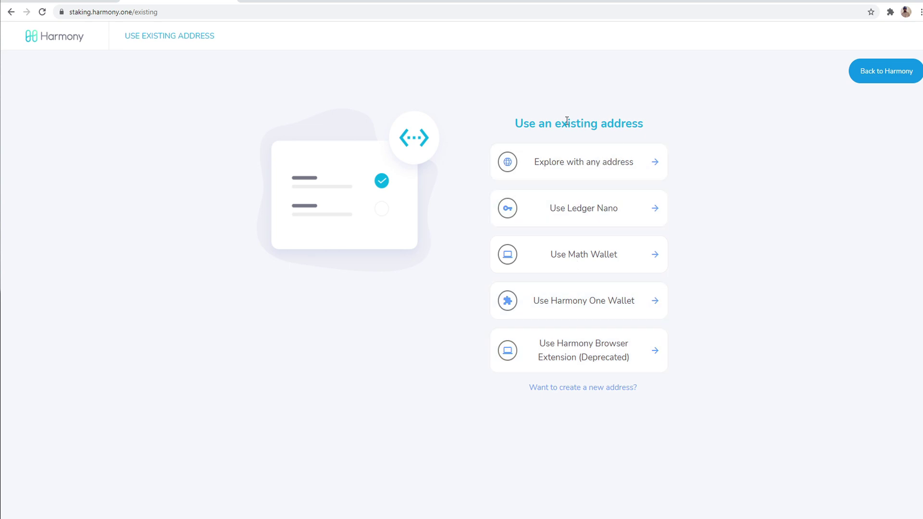
click(603, 169)
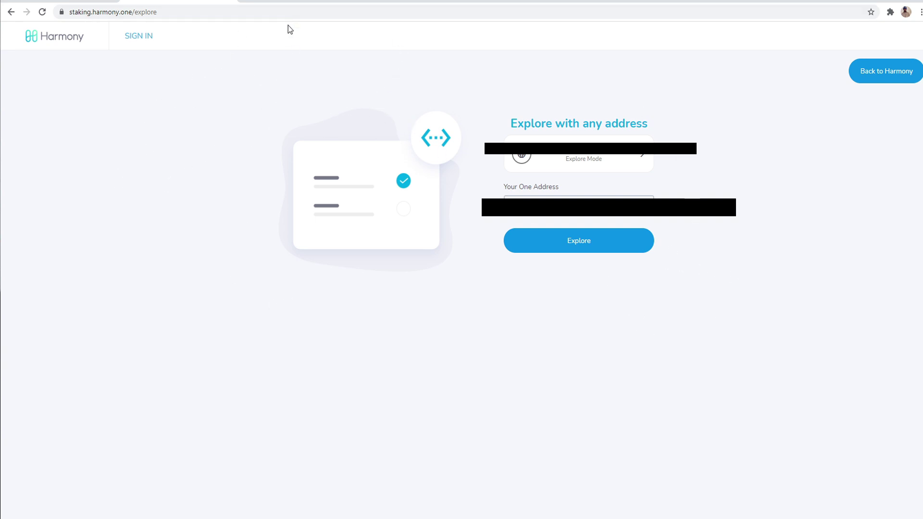
click(293, 1)
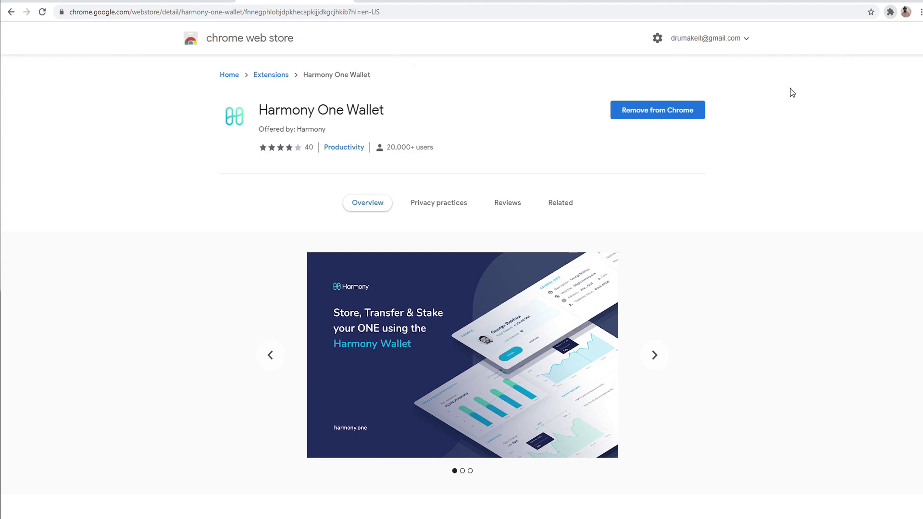
- In the Harmony One Wallet extension, look over the IMPORT and CONNECT options, then return to CREATE
click(394, 2)
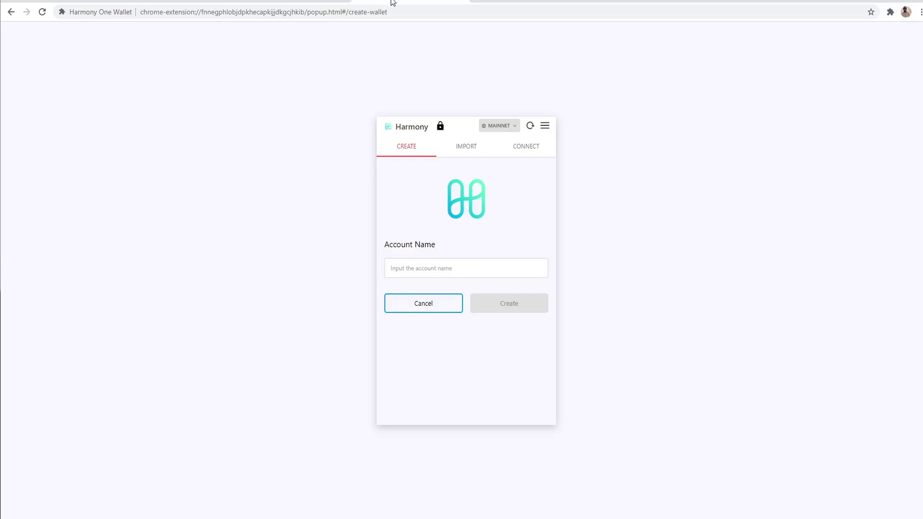
click(317, 2)
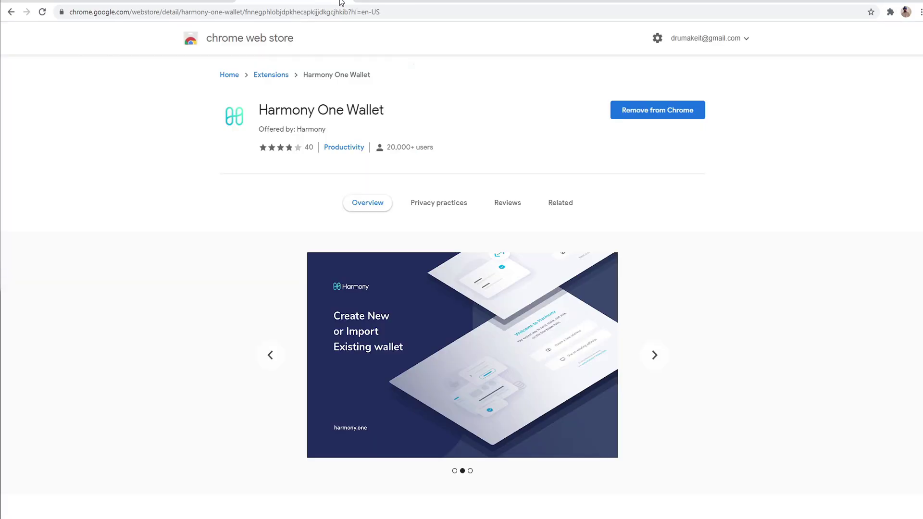
click(379, 2)
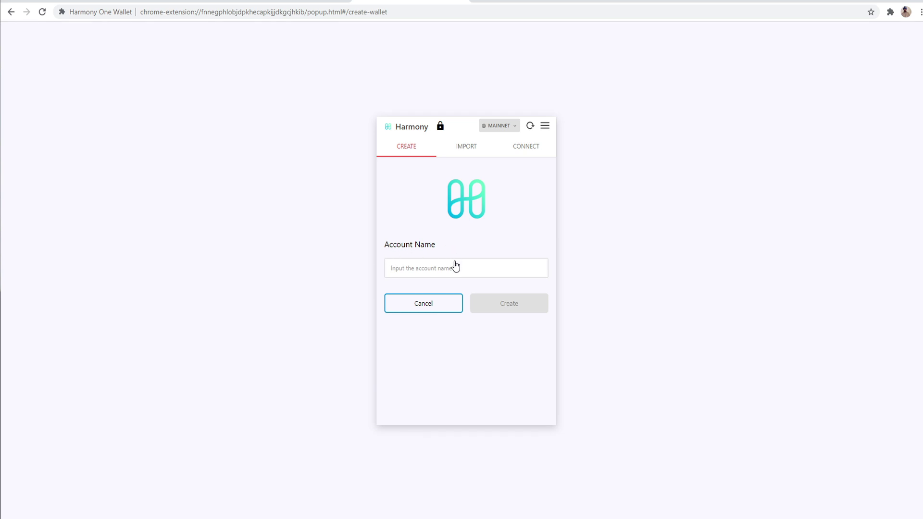
click(471, 146)
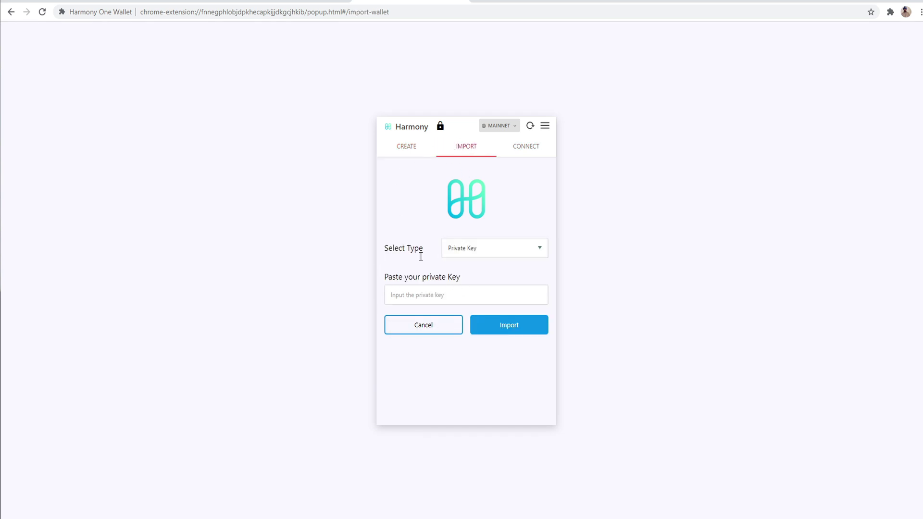
click(526, 145)
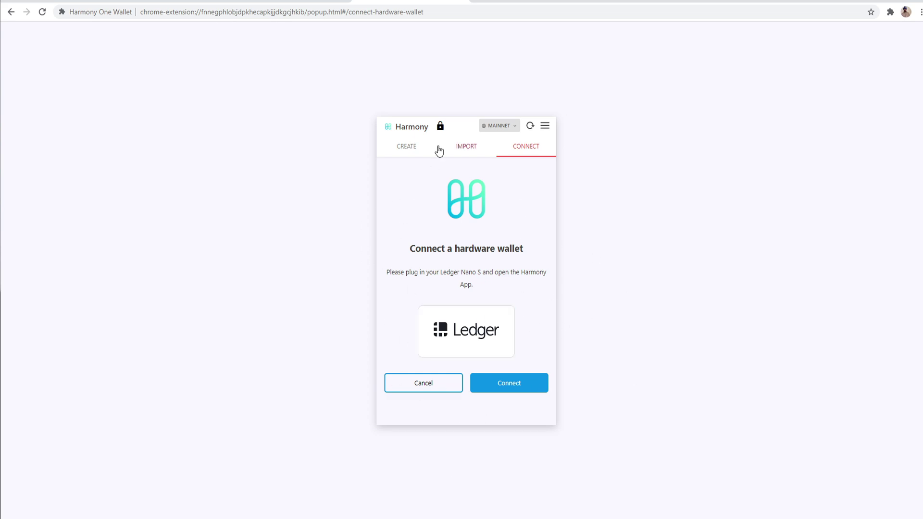
click(412, 146)
click(406, 267)
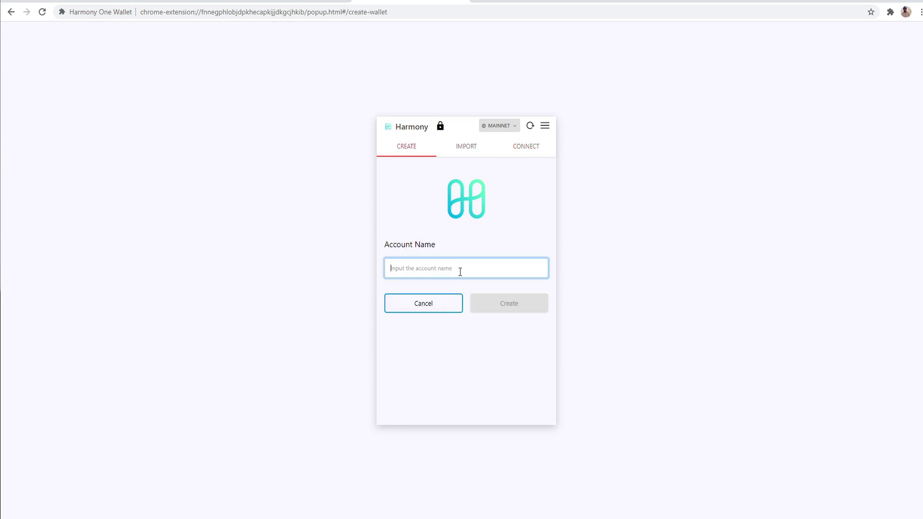
click(338, 292)
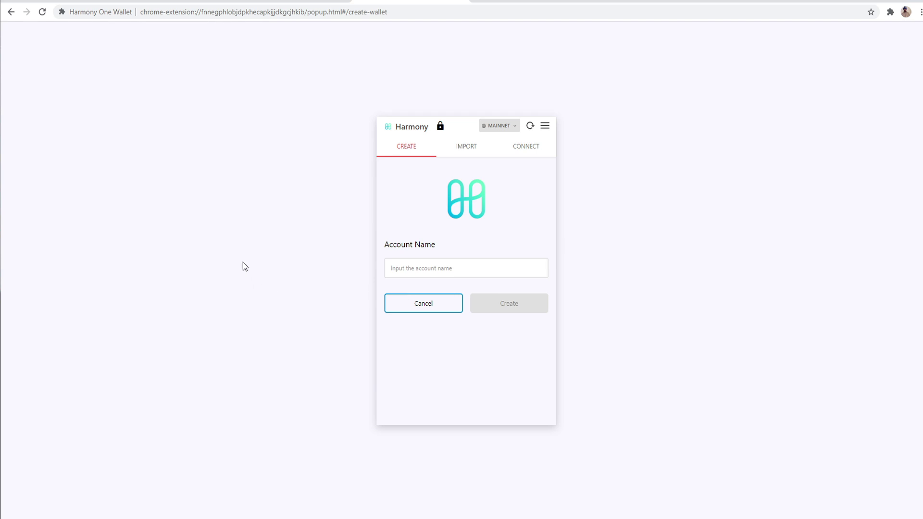
- Check the IMPORT Select Type choices and the CONNECT option, ending on the create-wallet form
click(466, 146)
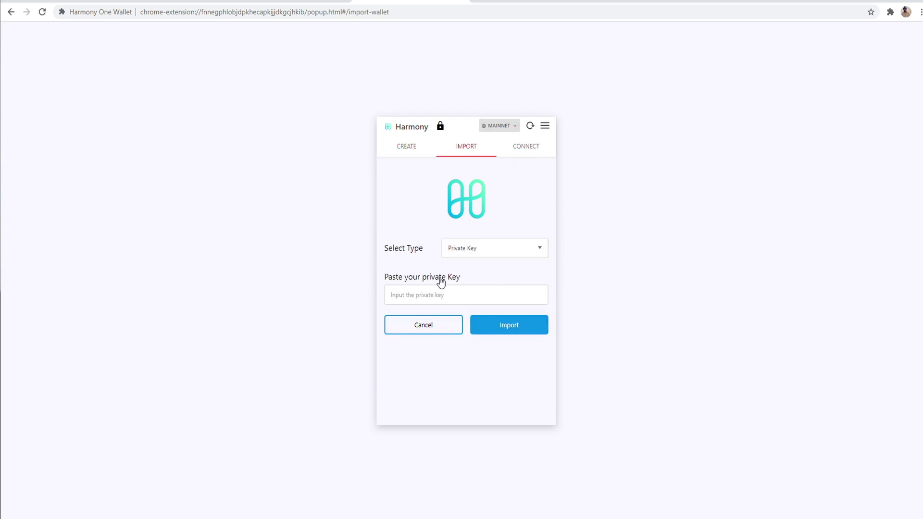
click(472, 252)
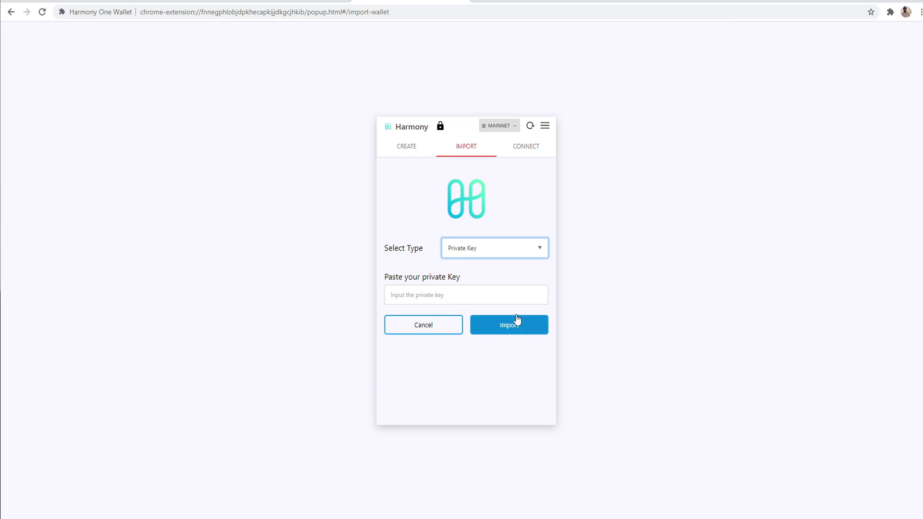
click(416, 149)
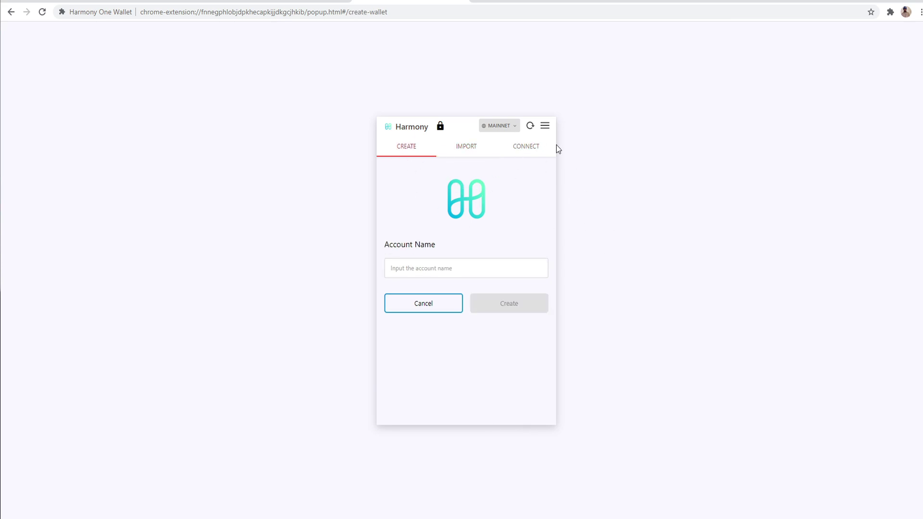
click(536, 145)
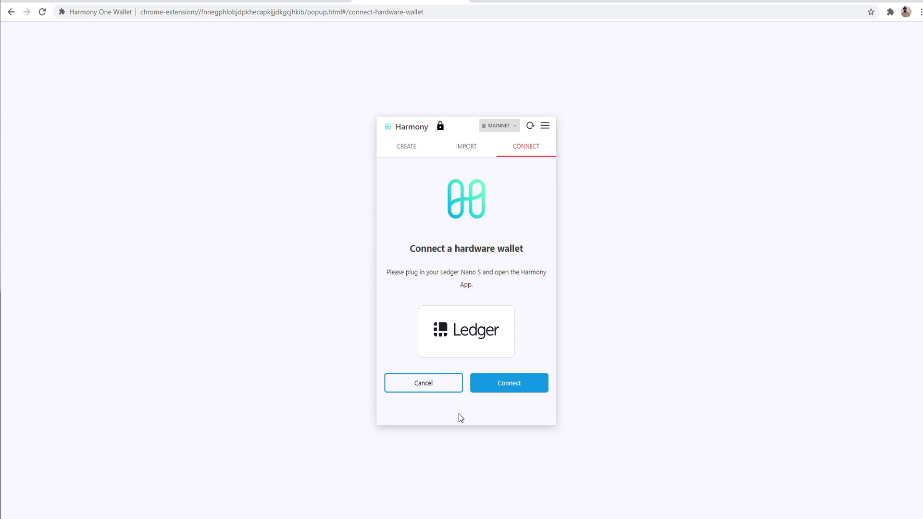
click(397, 153)
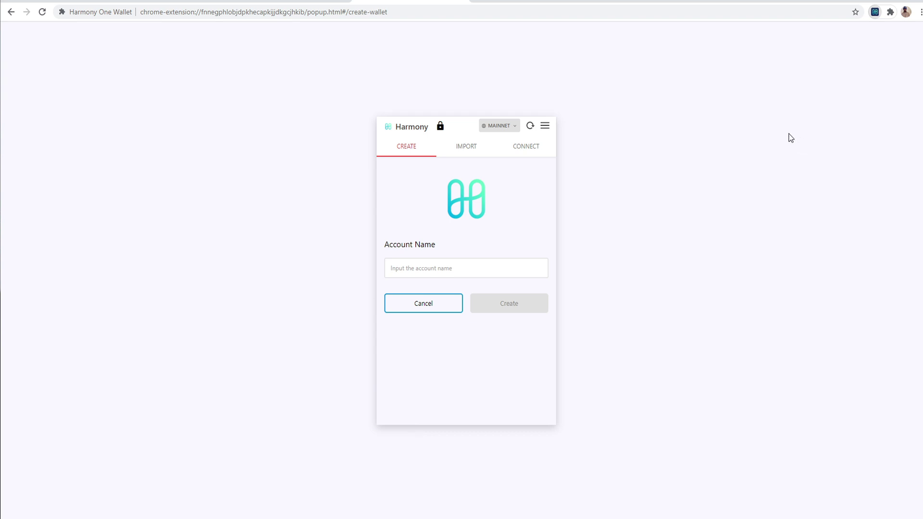
- Explore the entered One Address on staking.harmony.one to list the 116 elected mainnet validators
click(167, 2)
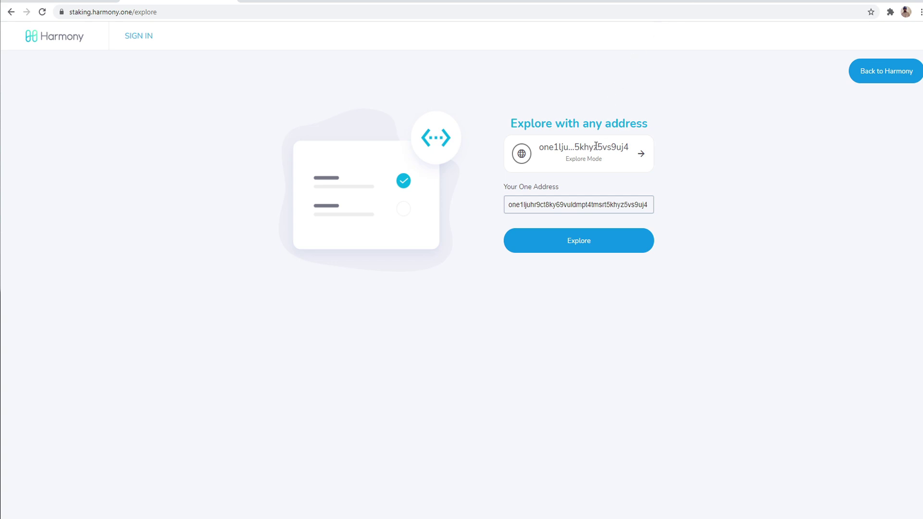
click(580, 251)
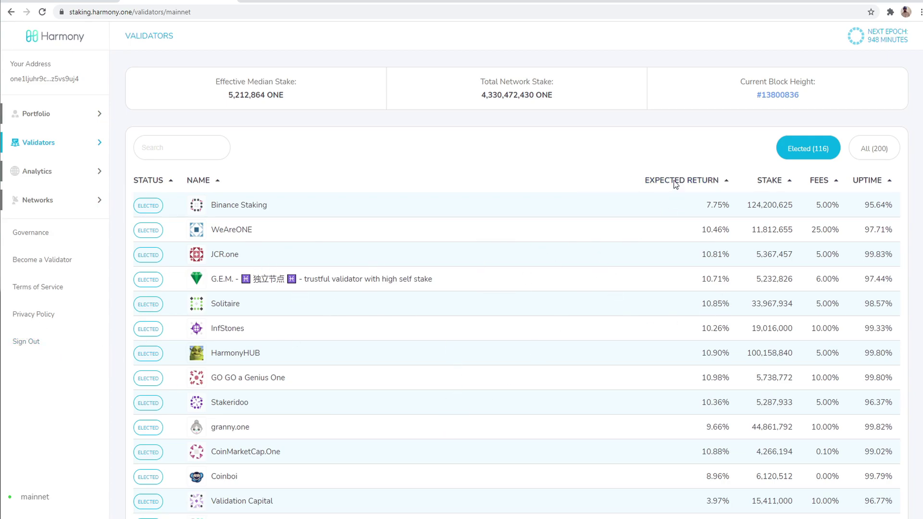
scroll(307, 325, down, 2)
scroll(413, 318, up, 2)
scroll(778, 284, down, 4)
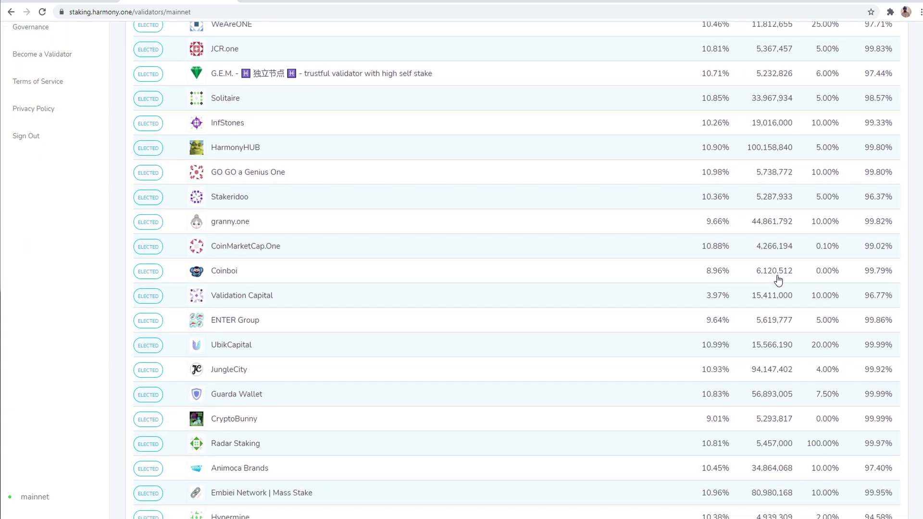
scroll(851, 317, up, 4)
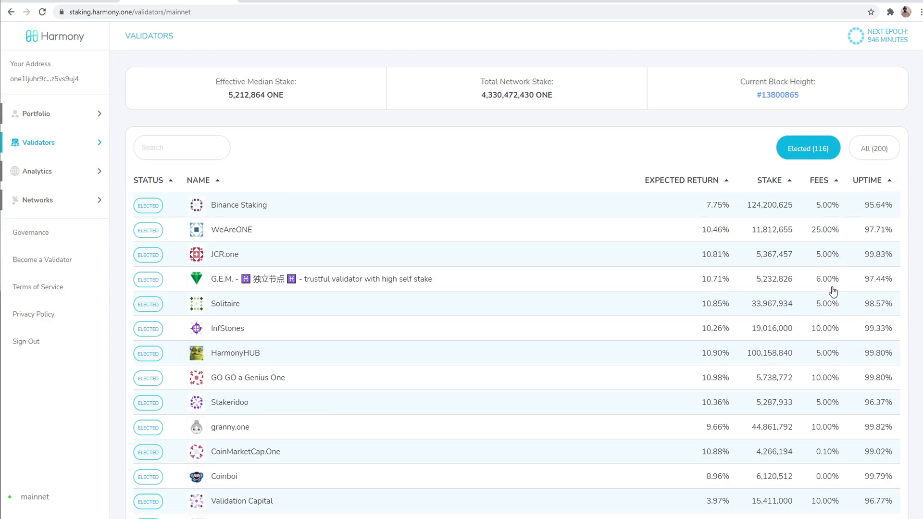
scroll(831, 306, down, 2)
scroll(832, 308, up, 2)
scroll(874, 290, down, 3)
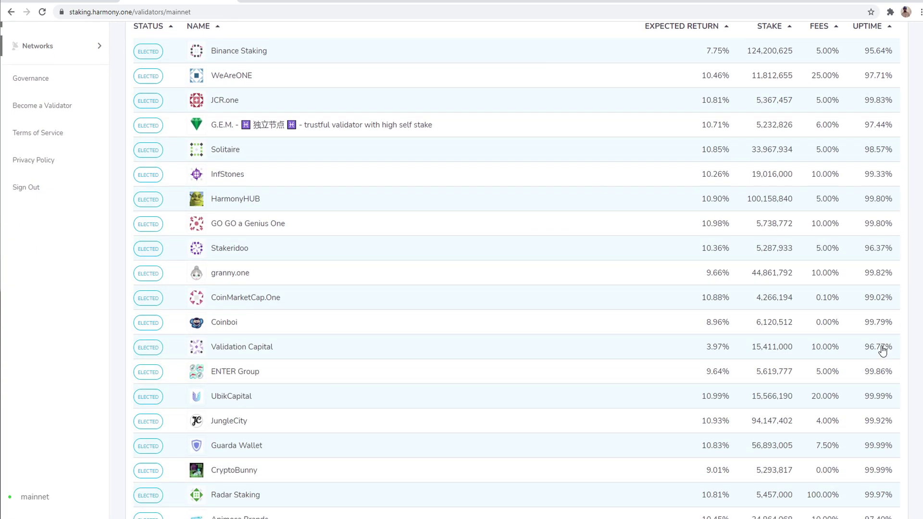
scroll(884, 288, up, 2)
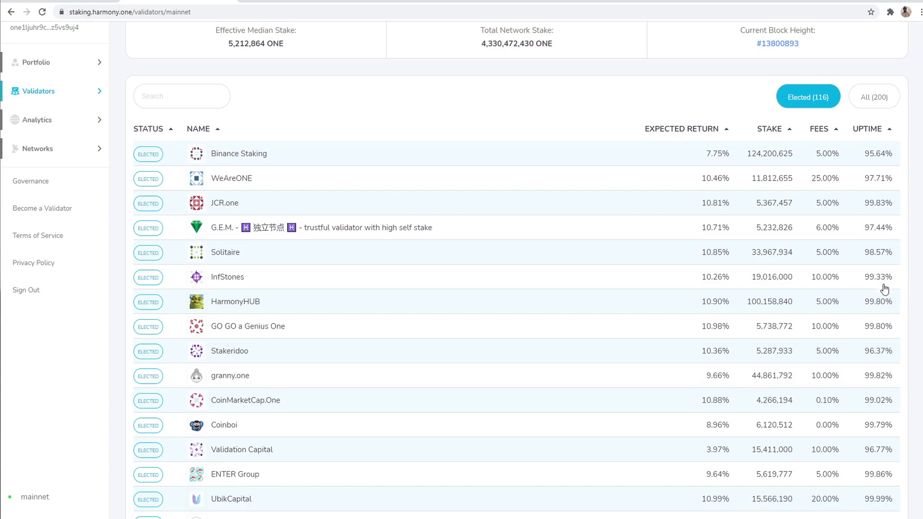
scroll(884, 289, up, 1)
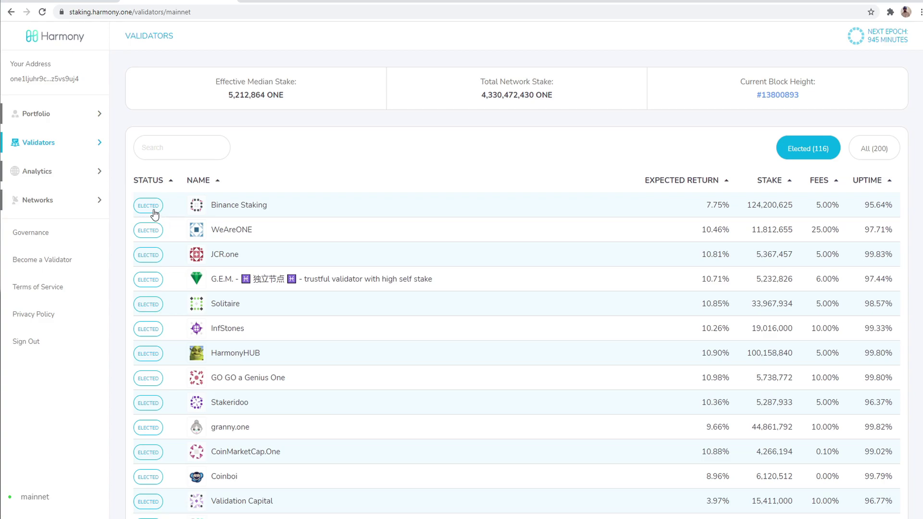
- Search 'che', open CheekyOne, and try delegating to reveal the 1000 ONE minimum, then close it
click(191, 146)
text(che)
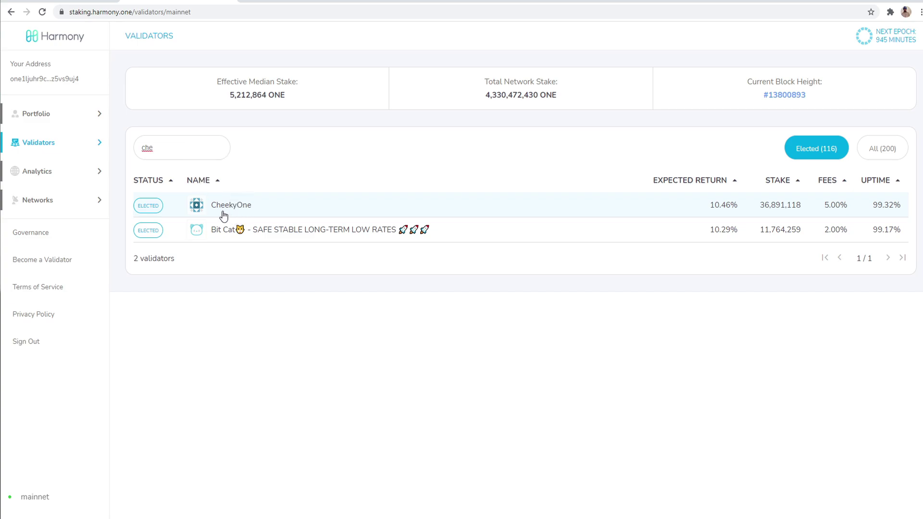
click(231, 207)
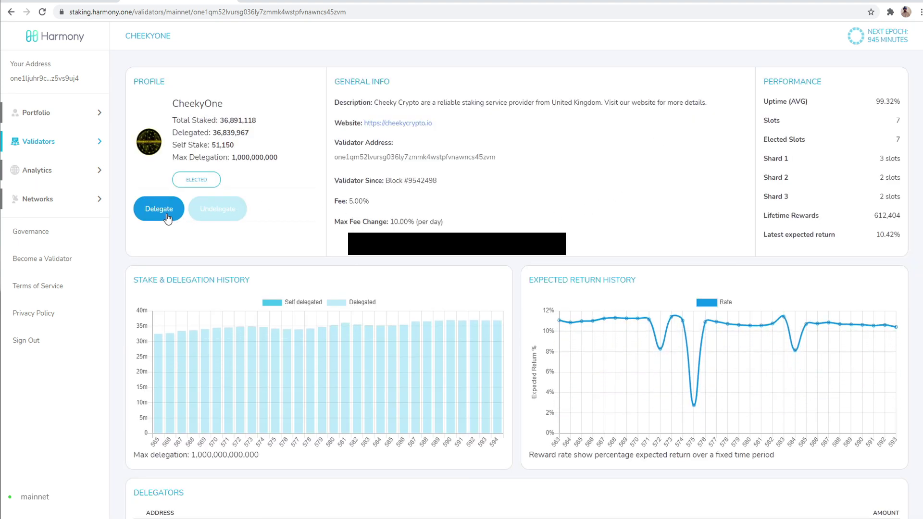
click(169, 217)
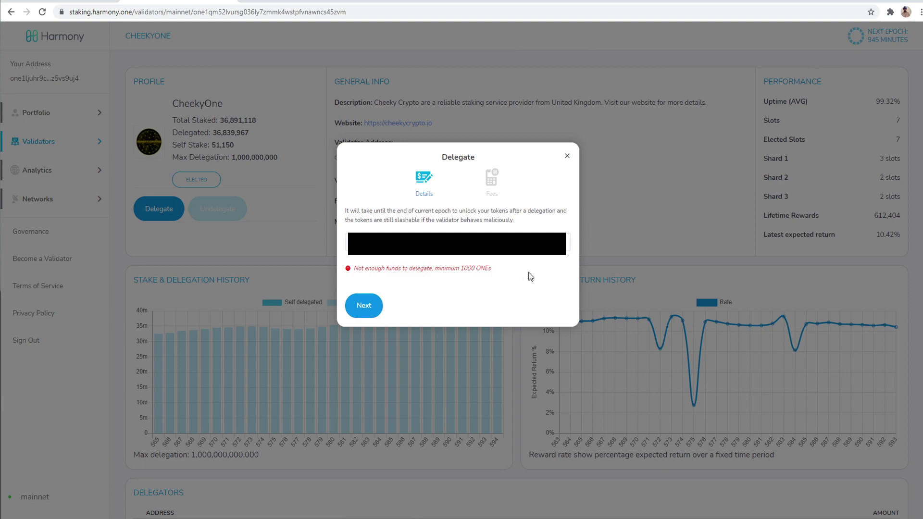
click(567, 157)
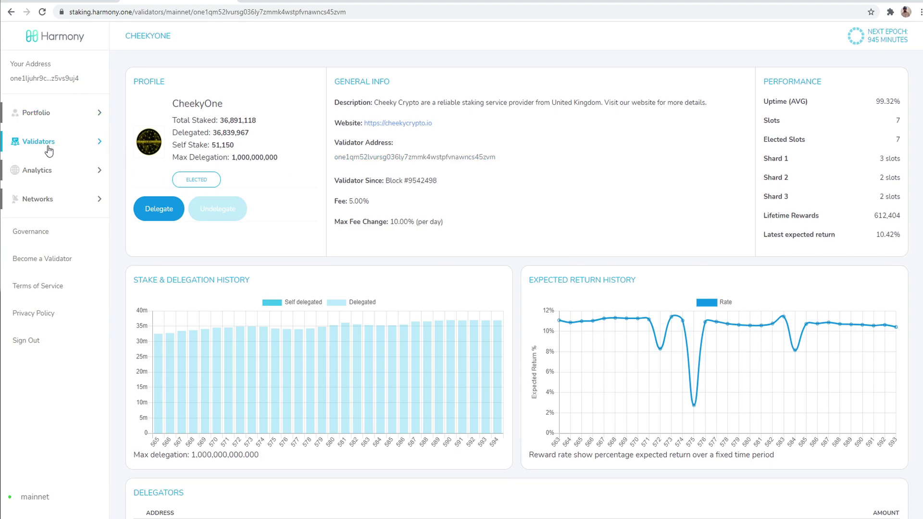
- View the Portfolio summary, then go back to the Validators list
click(47, 119)
click(54, 153)
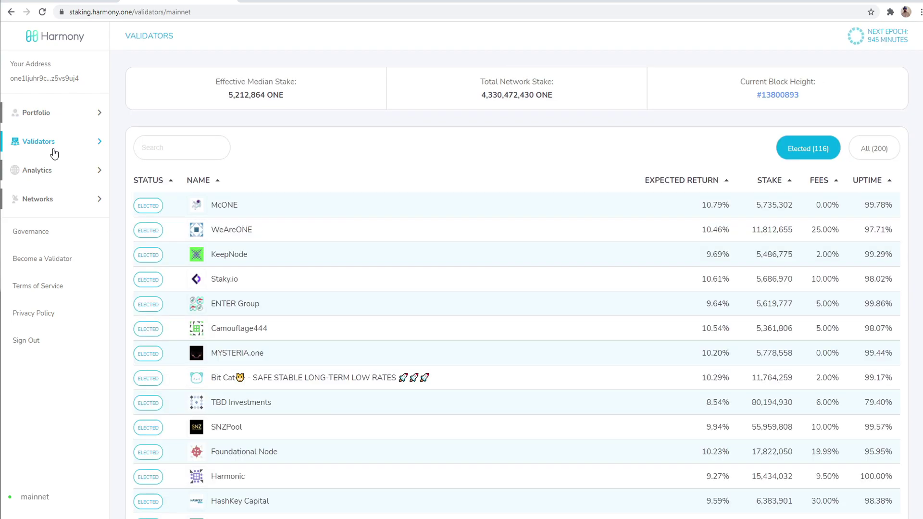